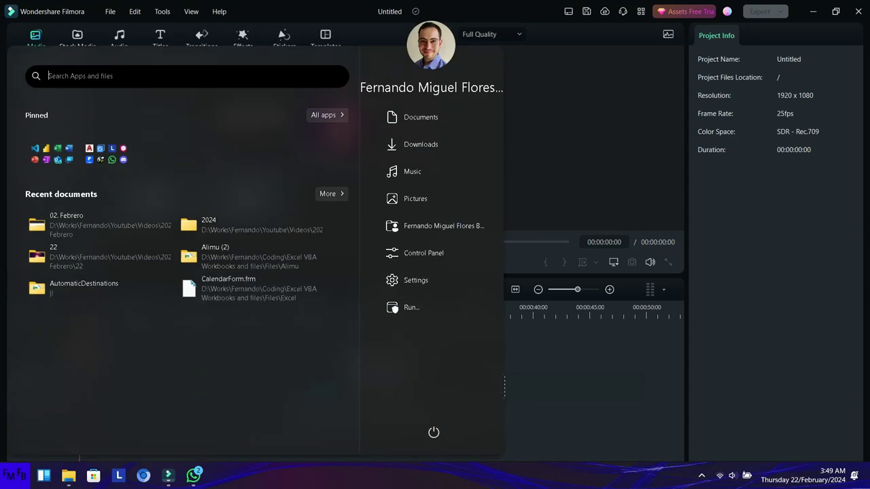
# Step: Launch Excel from the Start menu's pinned Office folder and create a blank workbook
pyautogui.click(52, 154)
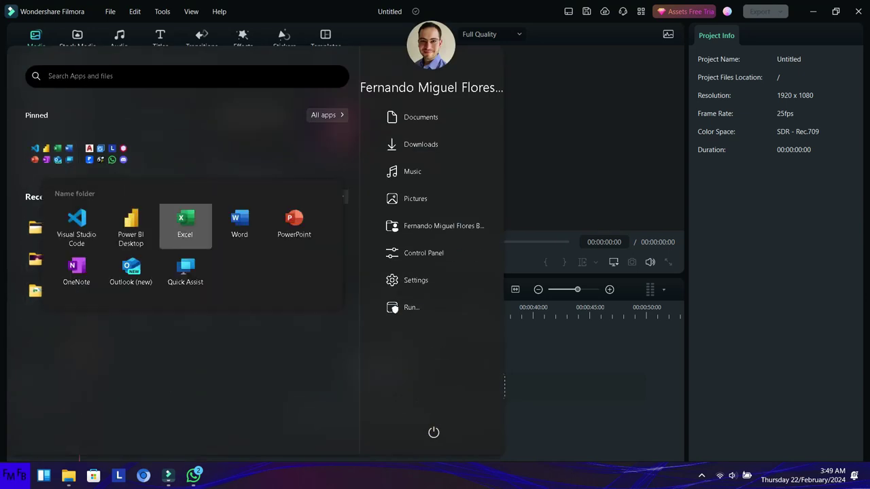
pyautogui.click(185, 224)
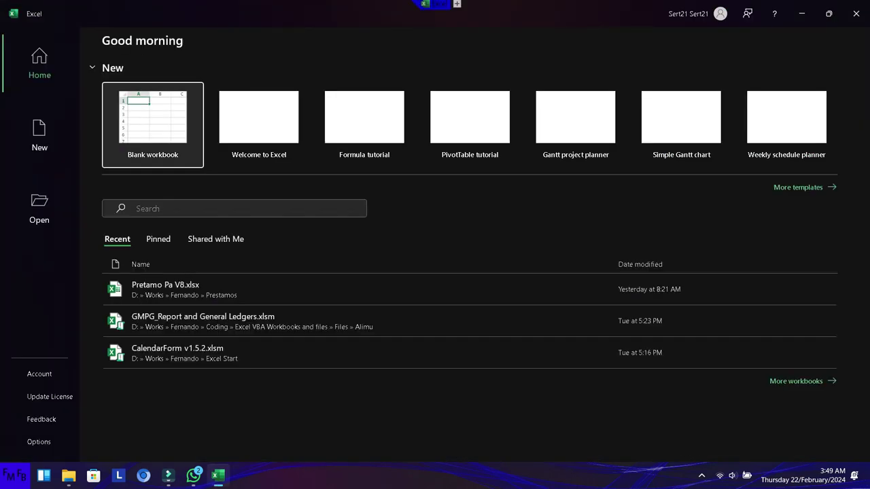
pyautogui.click(152, 124)
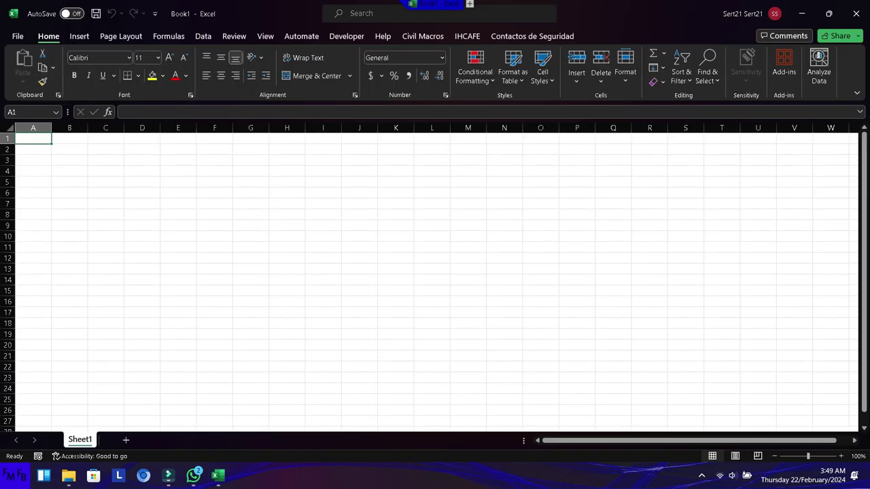
# Step: Enter '1. comprar verduras' in cell A1
pyautogui.write('1.')
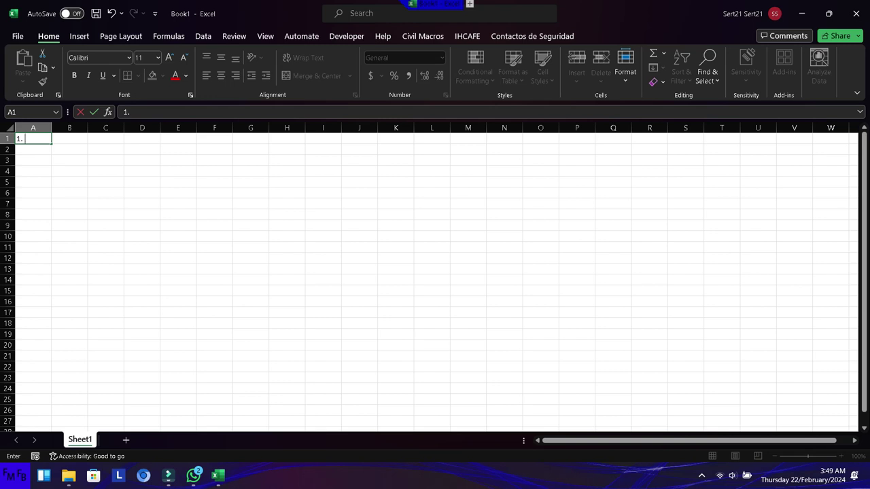
pyautogui.write('ce')
pyautogui.press('BackSpace')
pyautogui.press('BackSpace')
pyautogui.write('comprrar ')
pyautogui.write('verduras')
pyautogui.press('Return')
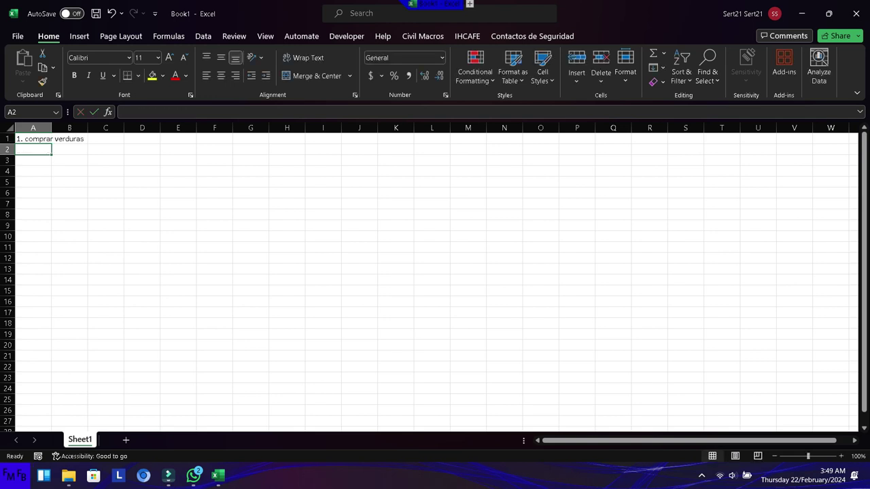
# Step: Enter '10. ir a traer la ropa lavada' in cell A2
pyautogui.write('10.')
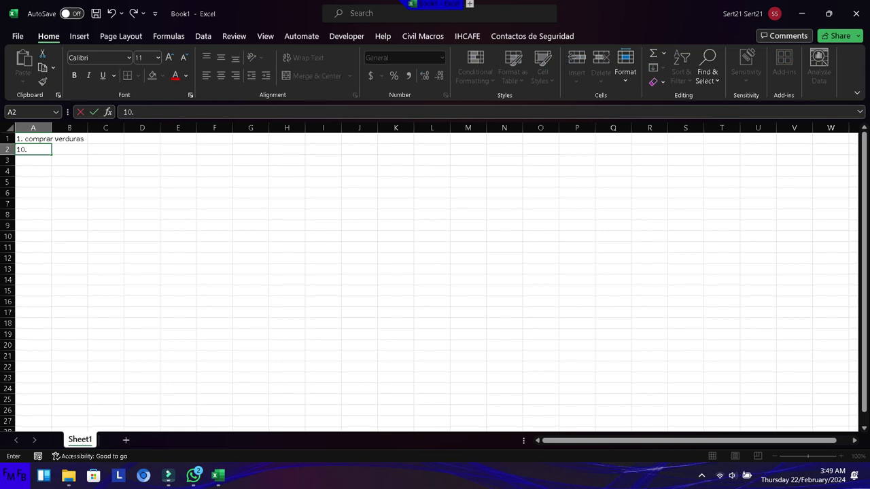
pyautogui.write(' ir')
pyautogui.write(' a')
pyautogui.write(' traer la ropa lavada')
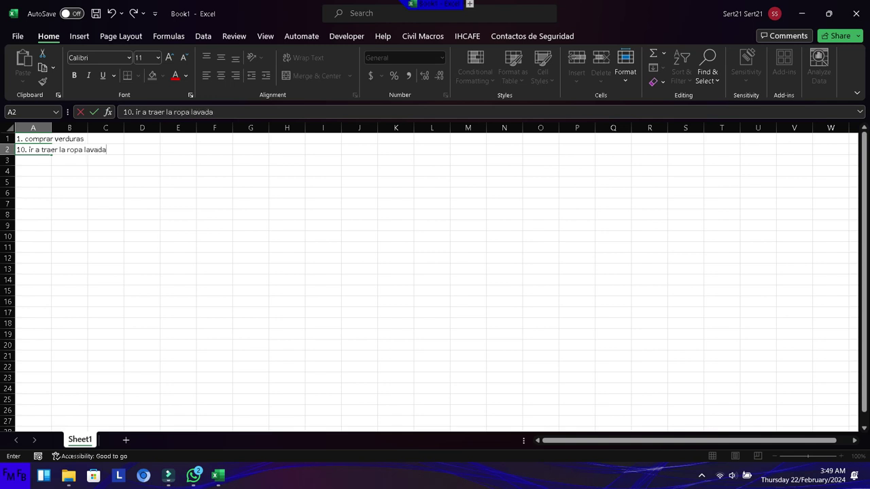
pyautogui.press('Return')
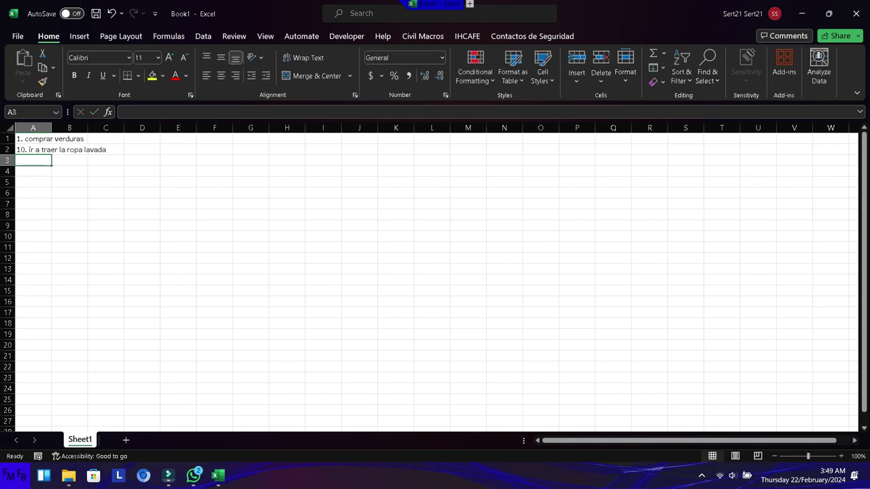
pyautogui.hotkey('alt', 'l')
pyautogui.hotkey('alt', 'F11')
# Step: In the VBA editor, insert Module1 into the Book1 project from Sheet1's context menu
pyautogui.hotkey('alt', 'F11')
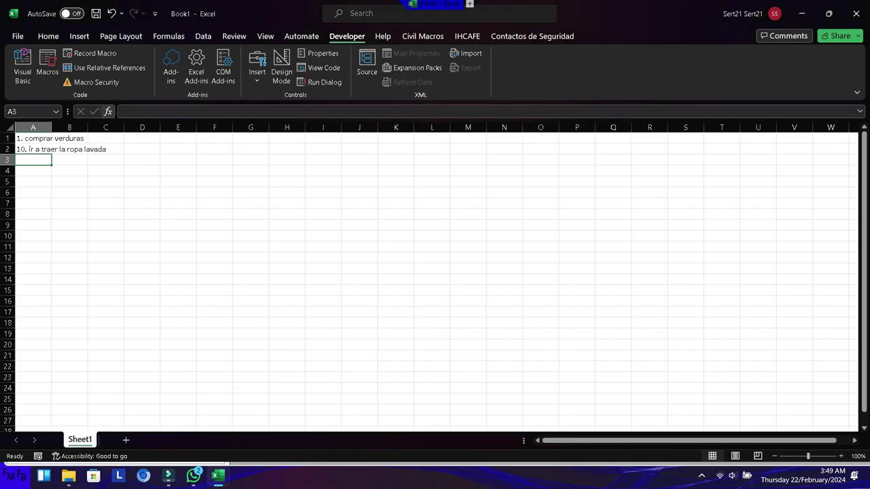
pyautogui.hotkey('alt', 'F11')
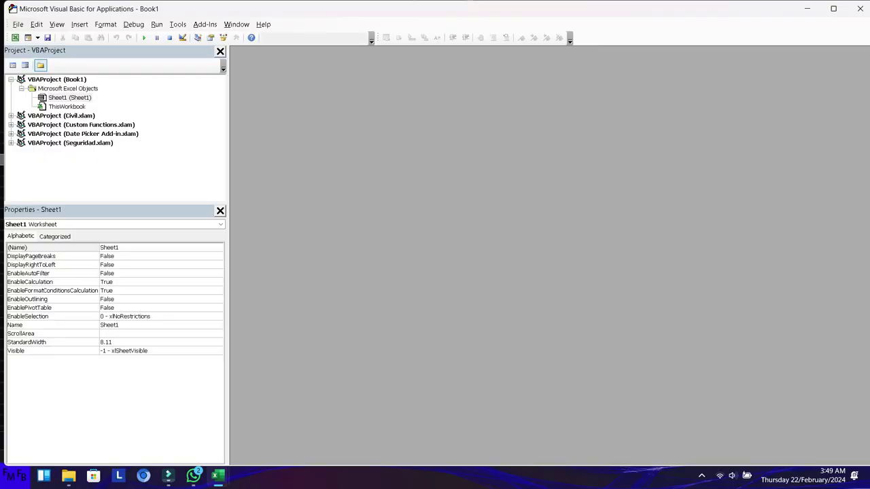
pyautogui.click(68, 97)
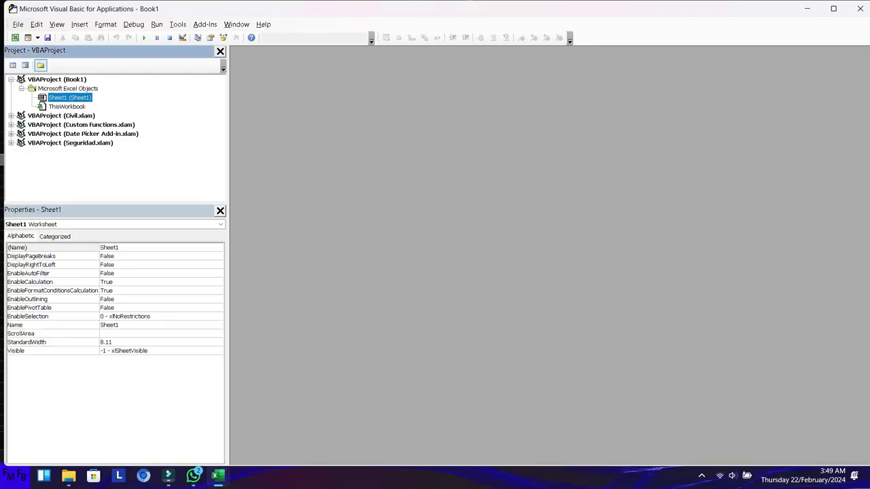
pyautogui.rightClick(85, 98)
pyautogui.moveTo(112, 155)
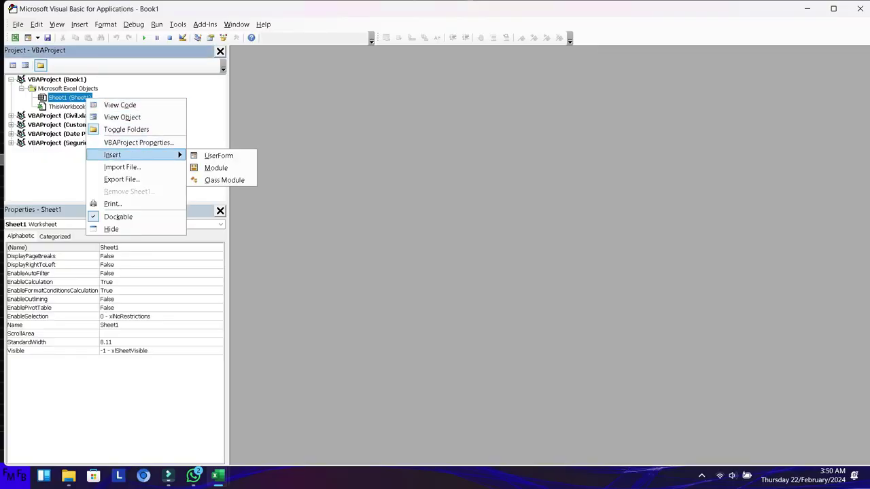
pyautogui.click(211, 167)
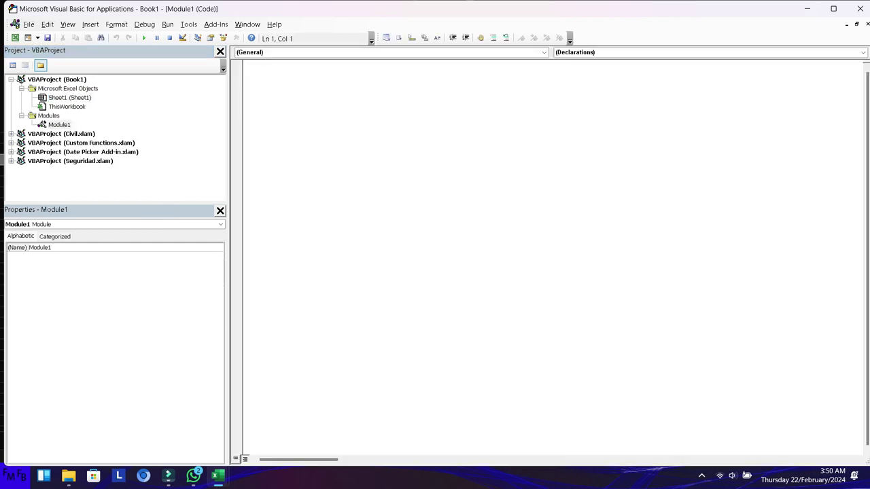
# Step: Declare Sub encontrar and draft a valor1=instr() line, then select the instr() call
pyautogui.write('sub encontrar')
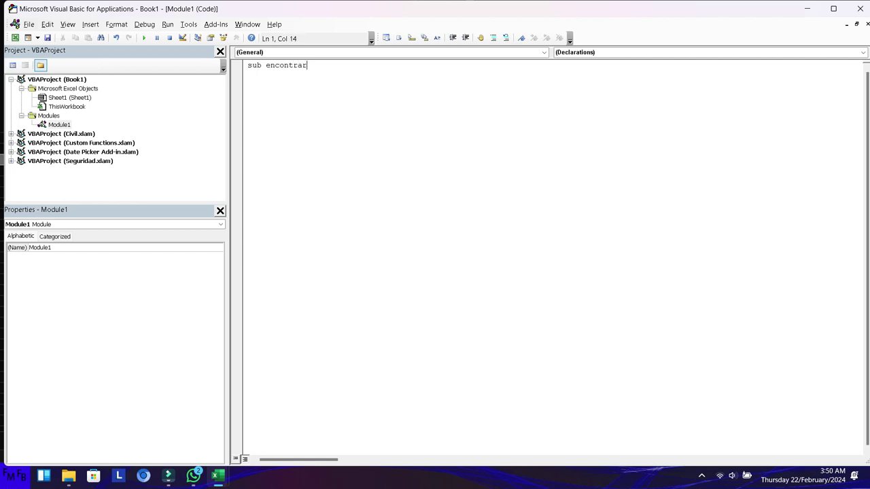
pyautogui.press('Return')
pyautogui.write('valor')
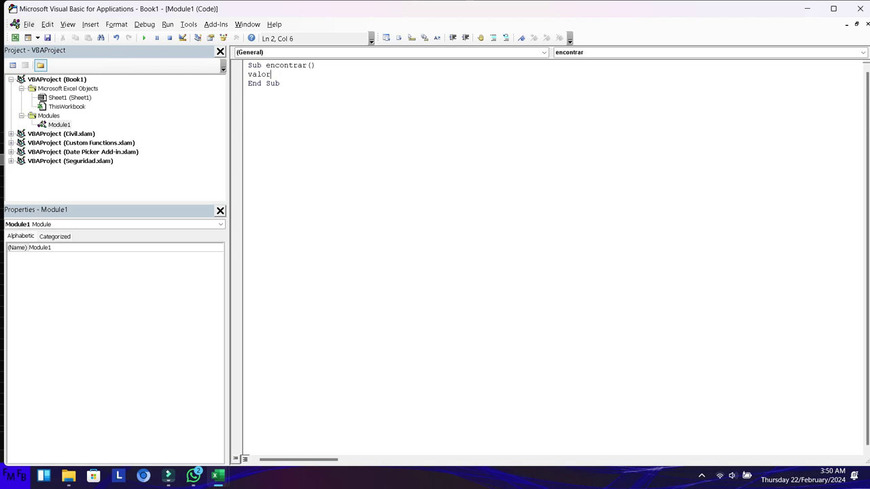
pyautogui.write('1=')
pyautogui.write('i')
pyautogui.write('nstr')
pyautogui.write('()')
pyautogui.click(311, 74)
pyautogui.moveTo(312, 74); pyautogui.dragTo(280, 74)
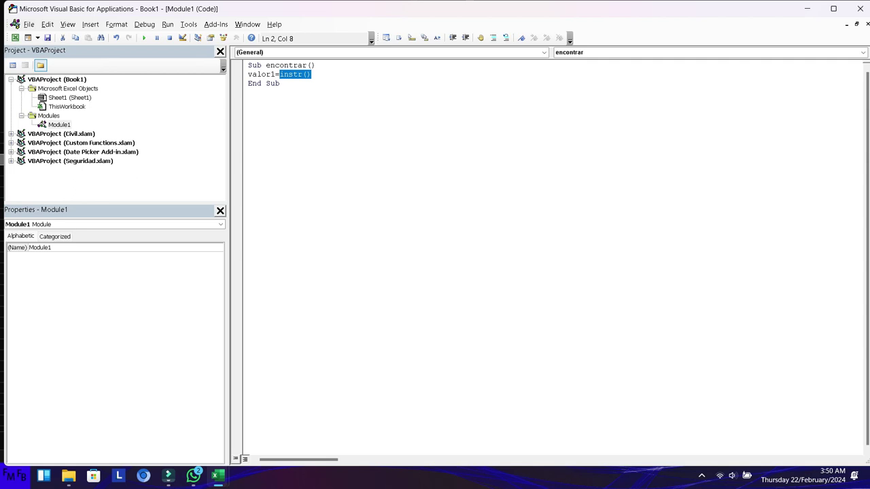
# Step: Replace instr() with Application.WorksheetFunction.Find() on the valor1 line
pyautogui.write('works')
pyautogui.press('BackSpace')
pyautogui.press('BackSpace')
pyautogui.press('BackSpace')
pyautogui.press('BackSpace')
pyautogui.press('BackSpace')
pyautogui.write('application.wor')
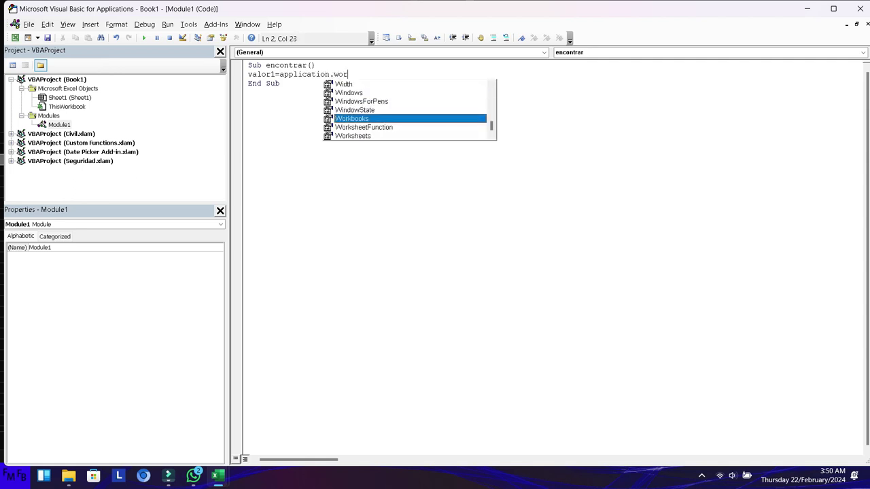
pyautogui.write('ksheet')
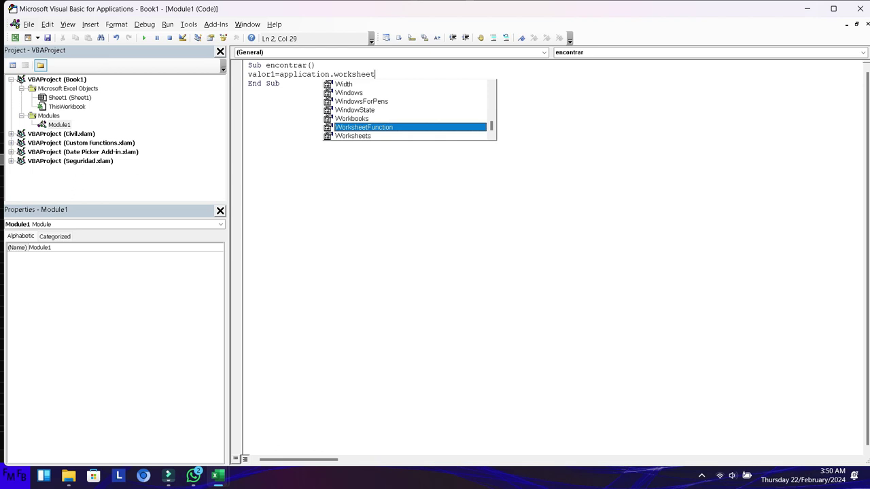
pyautogui.press('Escape')
pyautogui.hotkey('ctrl', 'space')
pyautogui.press('Tab')
pyautogui.write('.find')
pyautogui.press('Escape')
pyautogui.write('()')
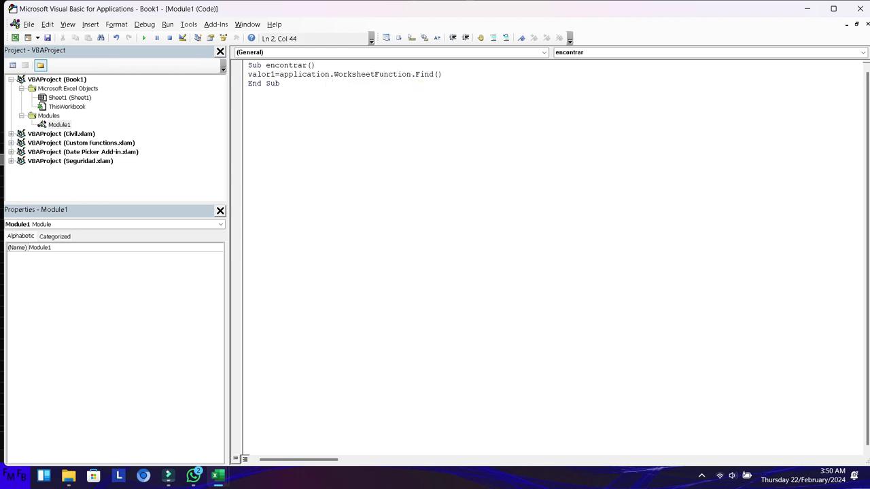
pyautogui.write('""')
# Step: Complete the call as Find(".", Range("A1")) and begin a new line below it
pyautogui.click(443, 74)
pyautogui.press('BackSpace')
pyautogui.press('Delete')
pyautogui.press('Delete')
pyautogui.press('BackSpace')
pyautogui.write('(')
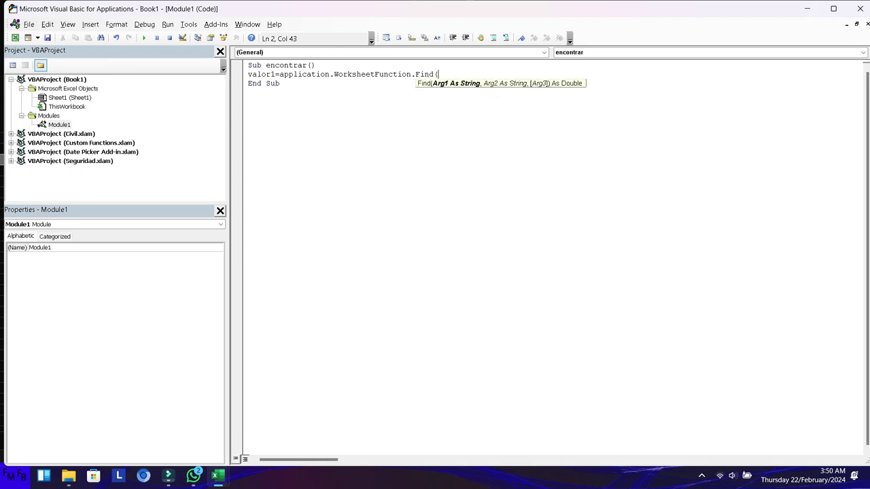
pyautogui.write('"."')
pyautogui.write(',Range(""')
pyautogui.press('Left')
pyautogui.write('A1')
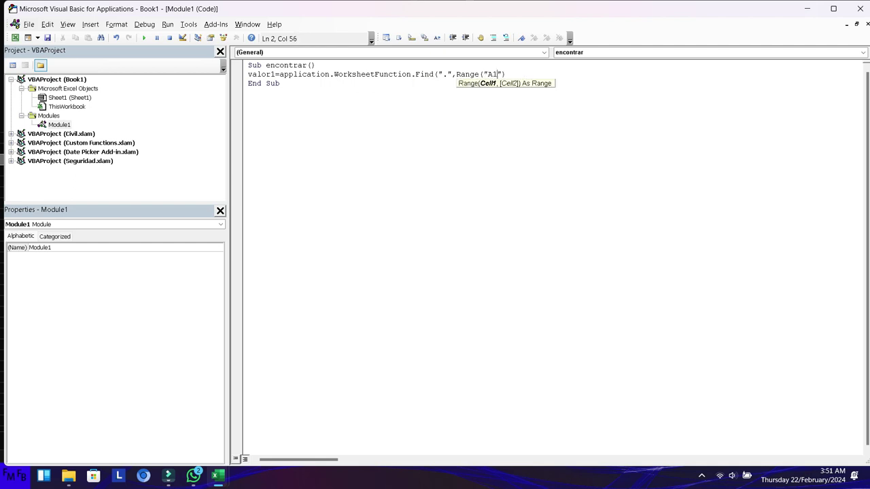
pyautogui.press('Right')
pyautogui.write(')')
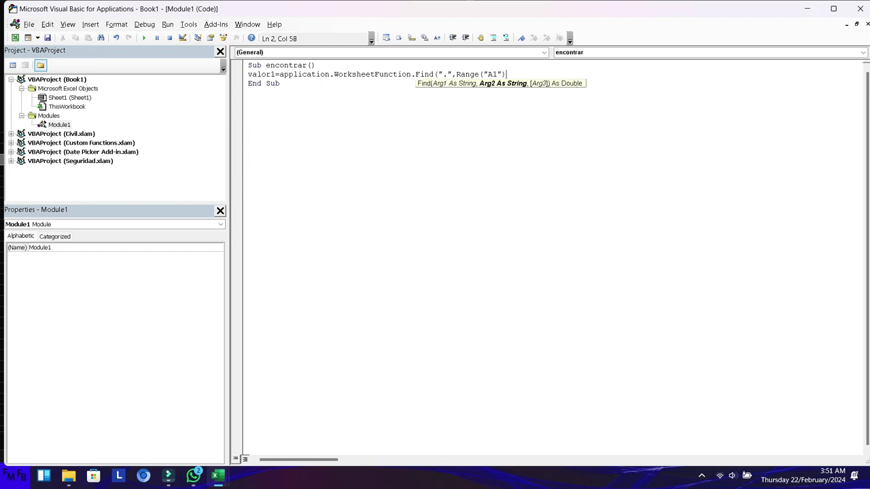
pyautogui.write(')')
pyautogui.press('Return')
# Step: Add a MsgBox valor1 line, step the macro to see 2, and let it finish
pyautogui.write('msgbox')
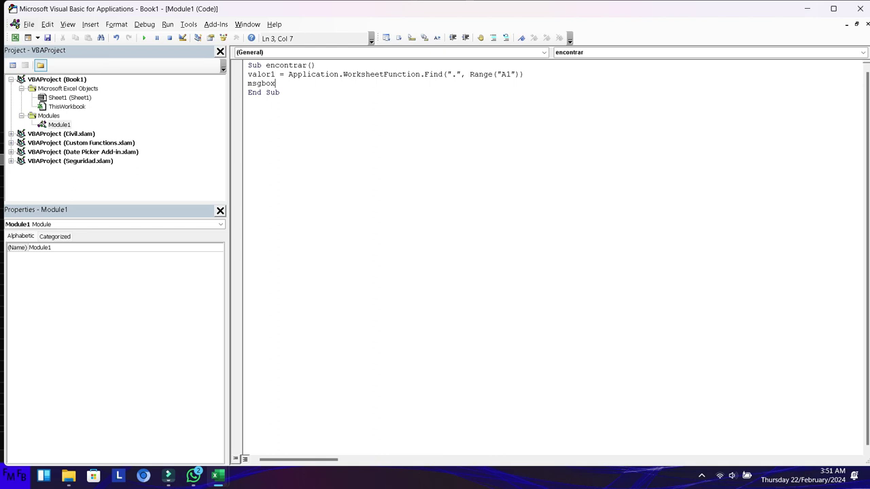
pyautogui.write(' valor1')
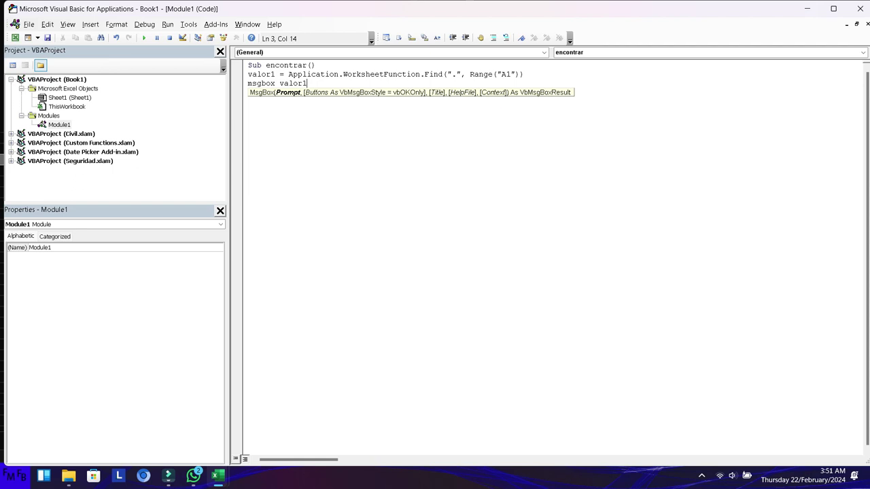
pyautogui.press('F8')
pyautogui.press('F8')
pyautogui.press('F8')
pyautogui.press('F8')
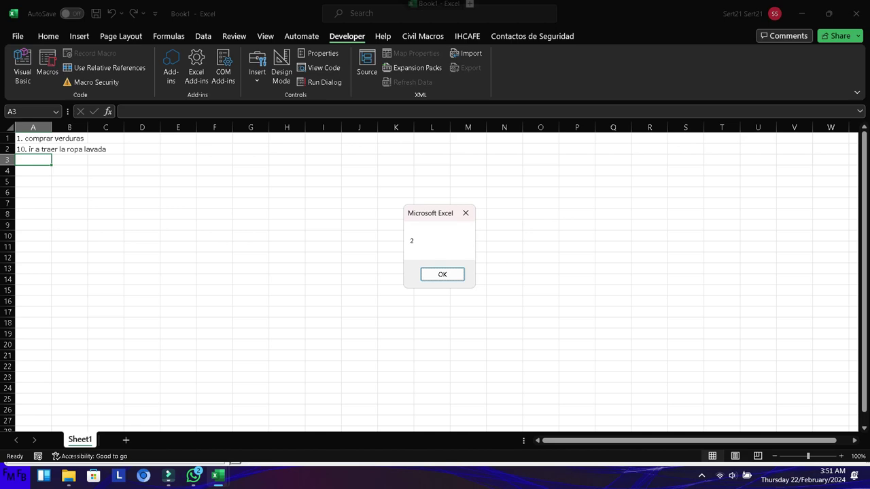
pyautogui.press('Return')
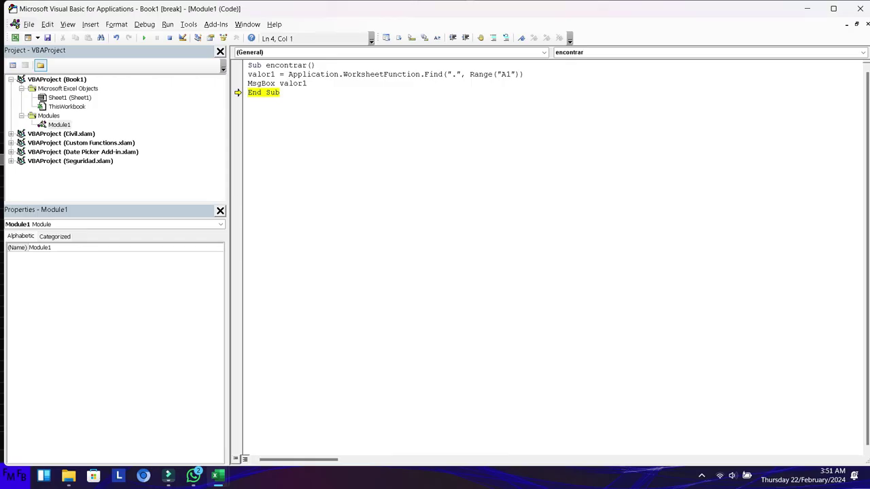
pyautogui.press('F8')
pyautogui.click(248, 75)
pyautogui.click(248, 83)
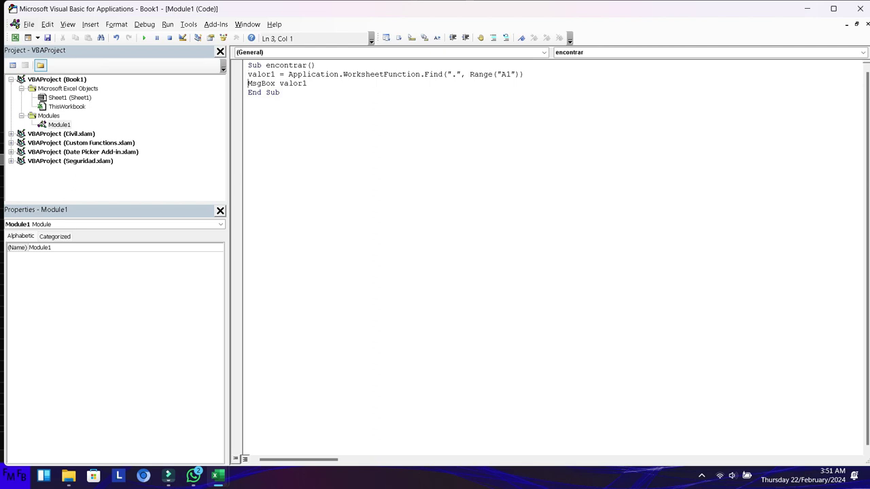
# Step: Replace the Find call with instr(".",Range("A1")) and step the macro, which displays 0
pyautogui.click(315, 74)
pyautogui.hotkey('shift', 'End')
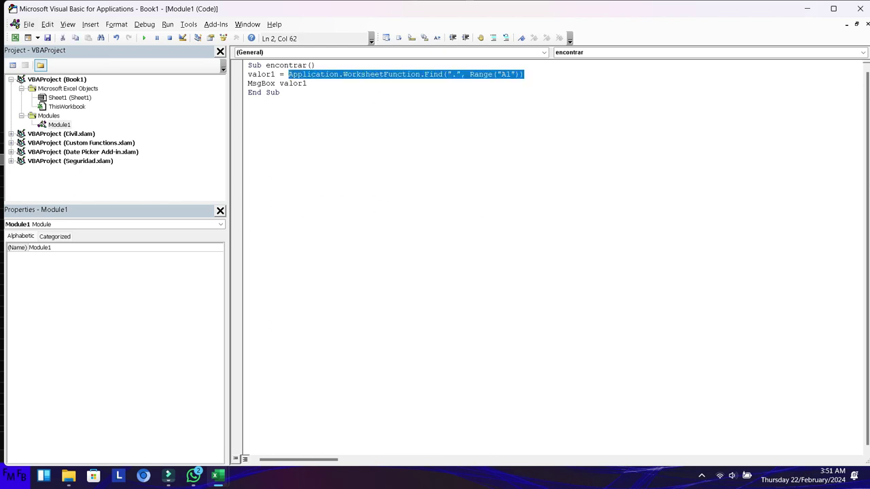
pyautogui.write('instr()')
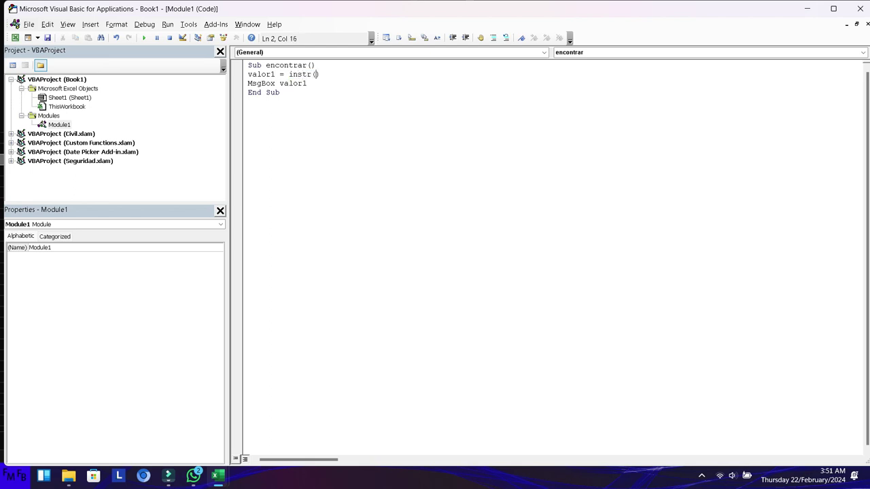
pyautogui.write('"."')
pyautogui.write(',')
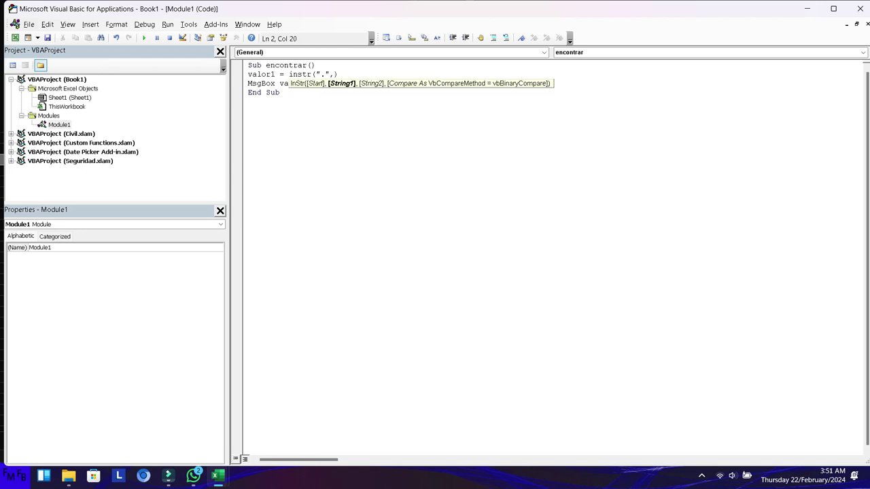
pyautogui.write('Range')
pyautogui.write('()')
pyautogui.press('Left')
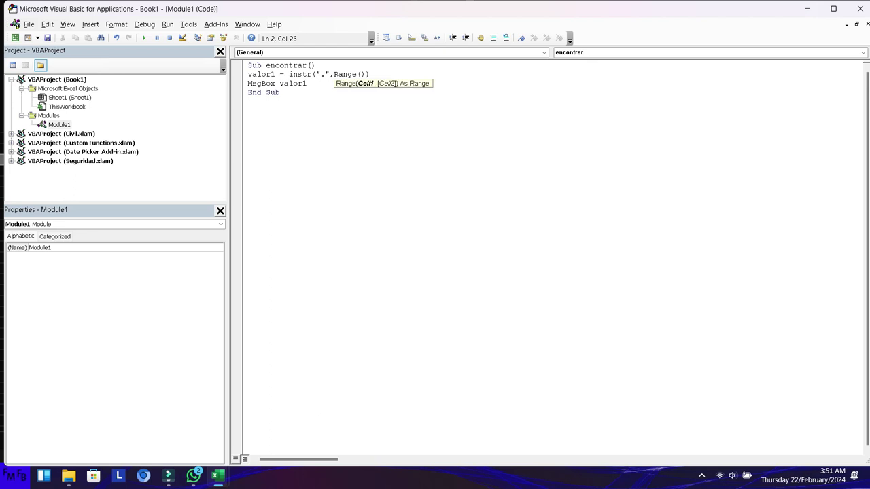
pyautogui.write('""')
pyautogui.press('Left')
pyautogui.write('A1')
pyautogui.press('F8')
pyautogui.press('F8')
pyautogui.press('F8')
pyautogui.press('F8')
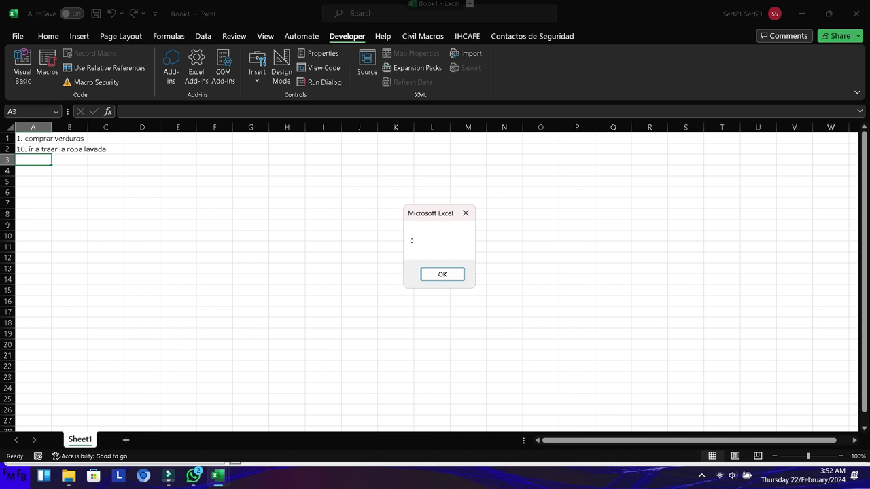
pyautogui.press('Return')
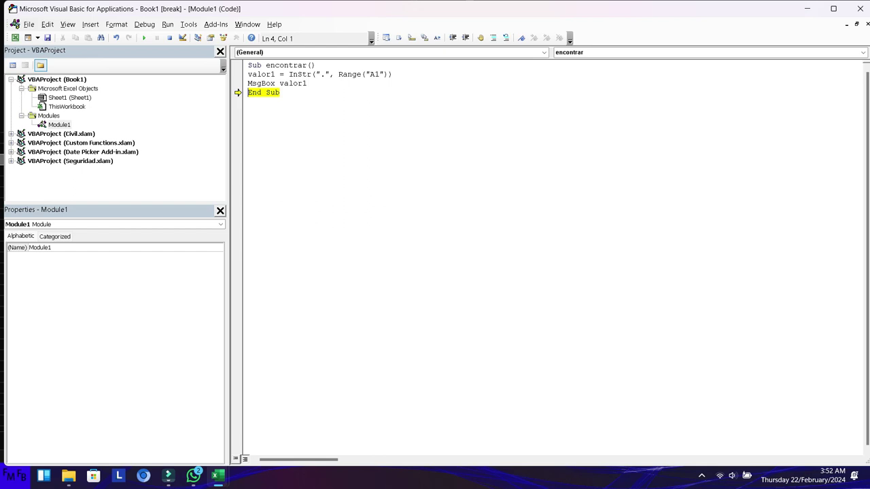
# Step: Reset the paused macro, check the worksheet, and return to the VBA editor
pyautogui.click(170, 37)
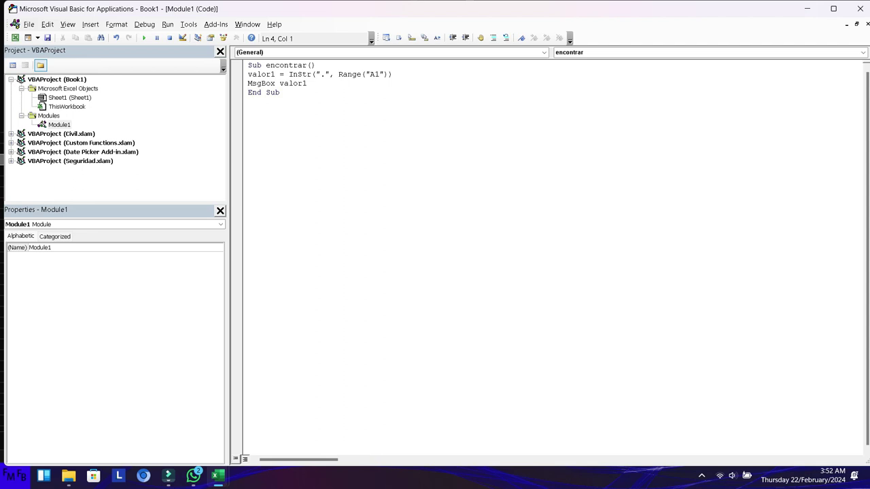
pyautogui.hotkey('alt', 'F11')
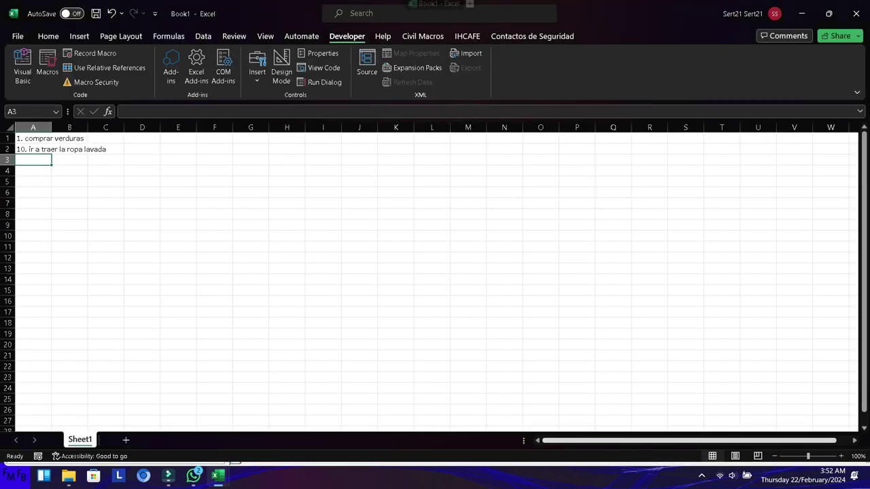
pyautogui.hotkey('alt', 'Tab')
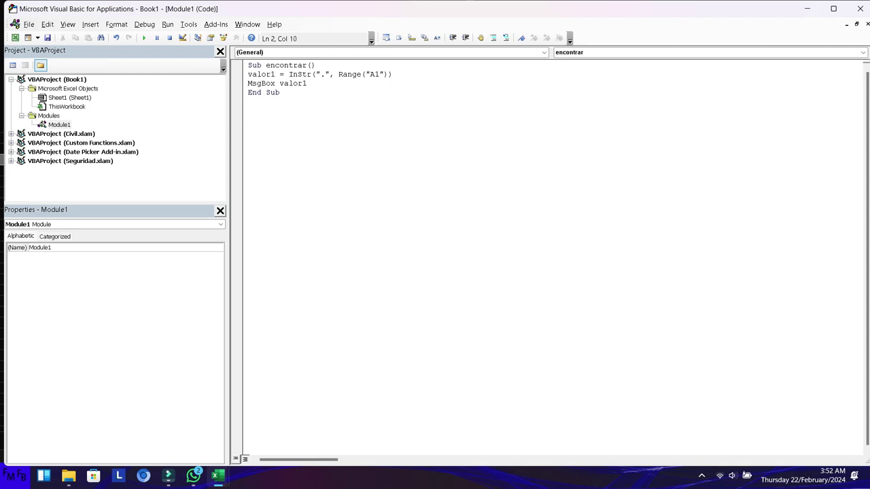
# Step: Prefix InStr with Application., step the macro into error 438, then reset
pyautogui.write('application')
pyautogui.write('/')
pyautogui.press('BackSpace')
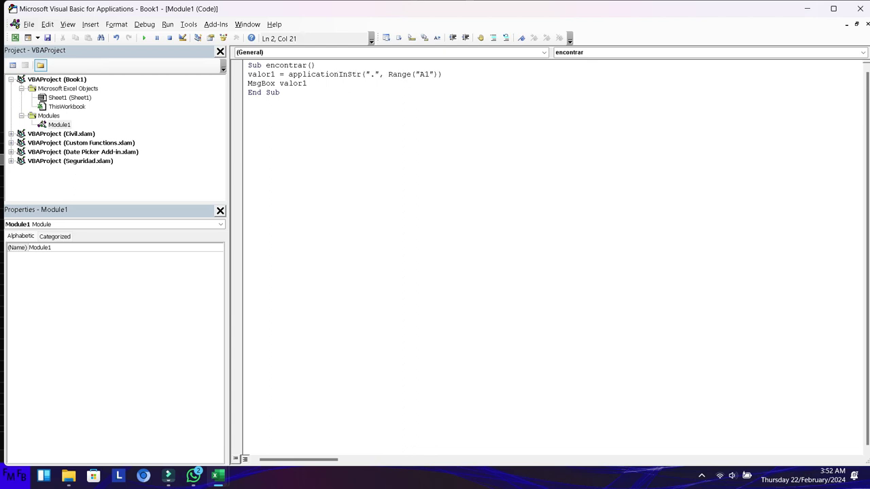
pyautogui.write('.i')
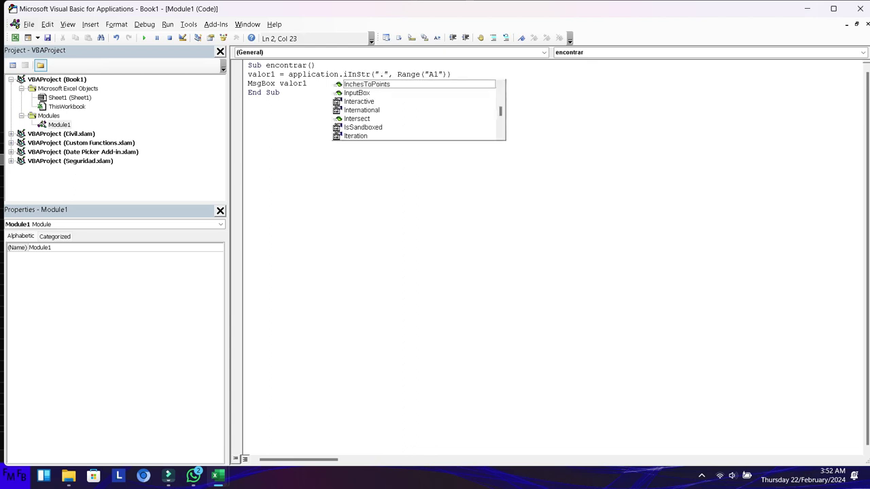
pyautogui.write('=')
pyautogui.press('BackSpace')
pyautogui.press('BackSpace')
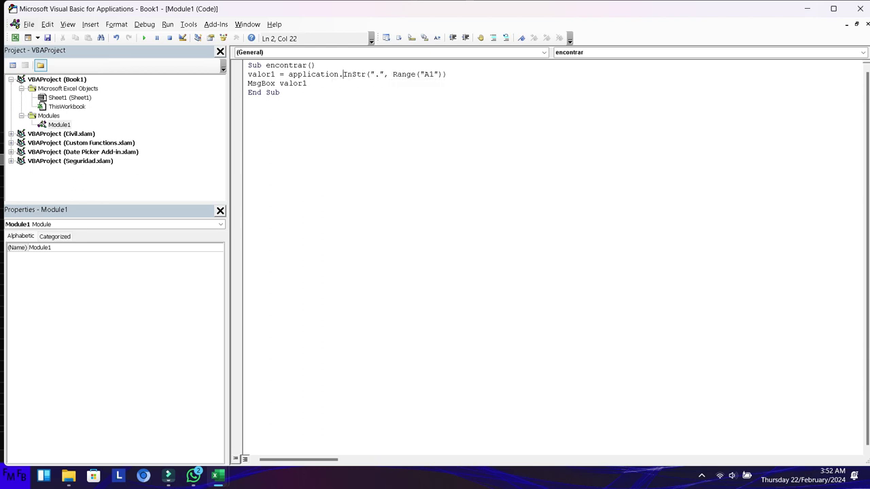
pyautogui.press('F8')
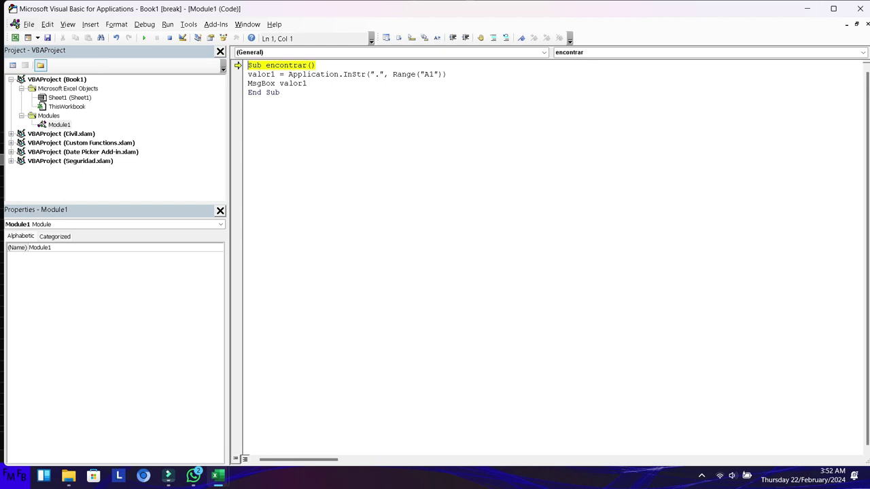
pyautogui.press('F8')
pyautogui.press('F8')
pyautogui.press('Return')
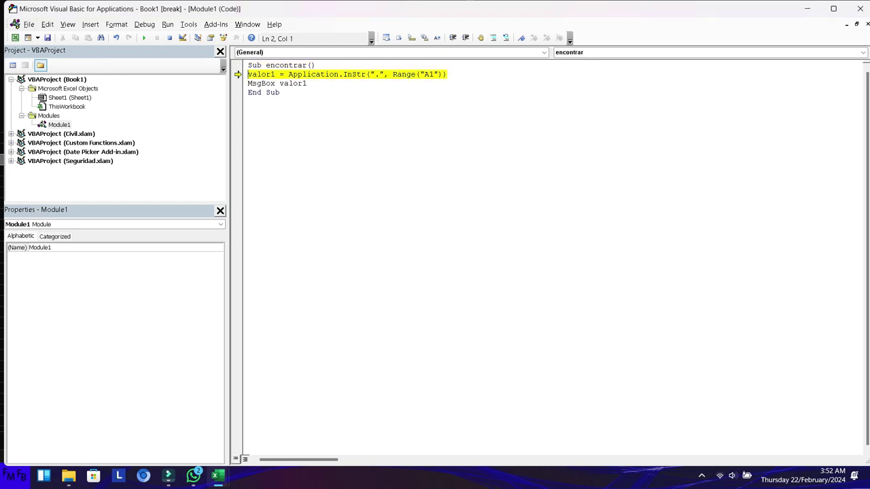
pyautogui.click(170, 38)
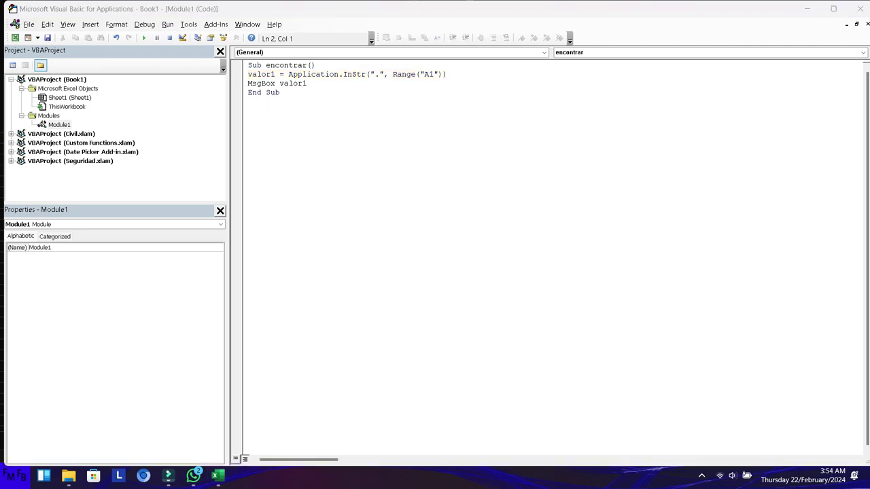
# Step: Rewrite line 2 as instr(Range("A1"),".") with the arguments swapped
pyautogui.moveTo(447, 74); pyautogui.dragTo(288, 74)
pyautogui.write('instr(')
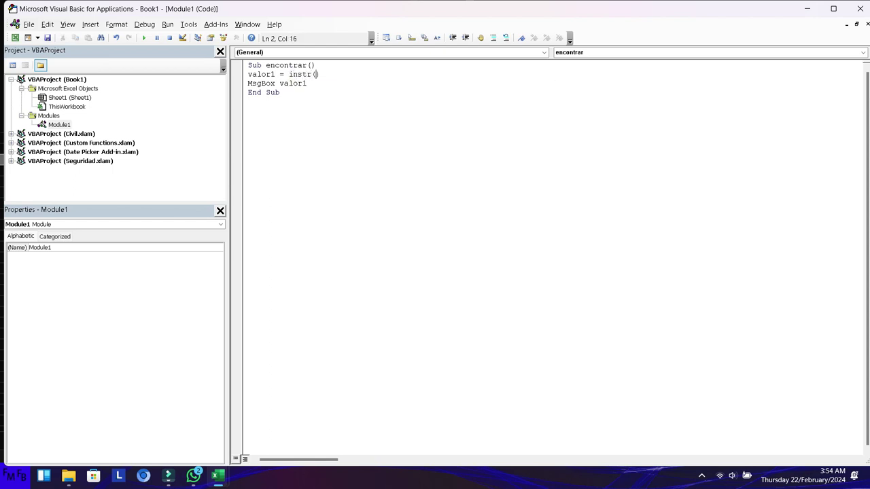
pyautogui.write('Range')
pyautogui.write('()')
pyautogui.press('Left')
pyautogui.write('""')
pyautogui.press('Left')
pyautogui.write('A1')
pyautogui.press('Right')
pyautogui.press('Right')
pyautogui.write(',"."')
pyautogui.press('Left')
pyautogui.write('.')
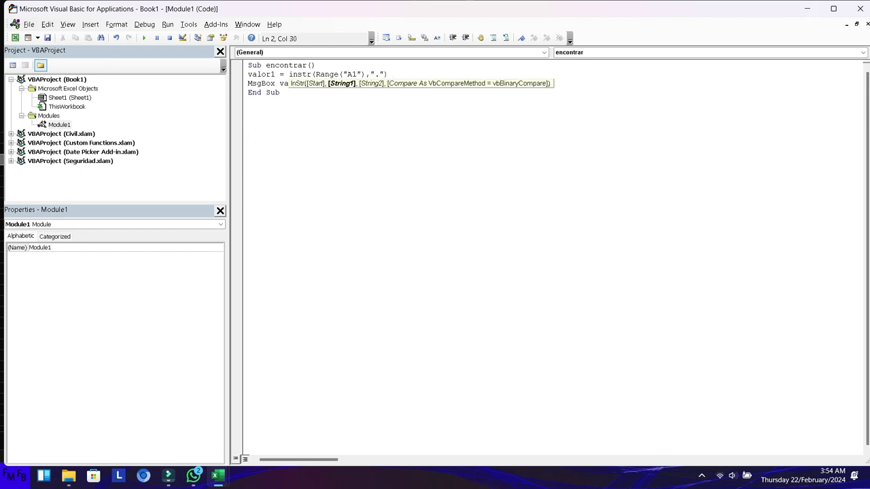
# Step: Step through the macro until the message box shows 2, then dismiss it
pyautogui.press('F8')
pyautogui.press('F8')
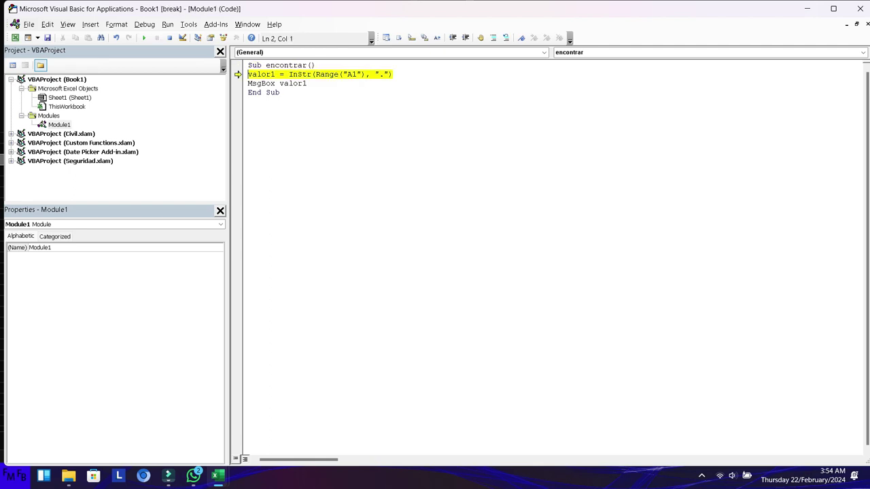
pyautogui.press('F8')
pyautogui.press('F8')
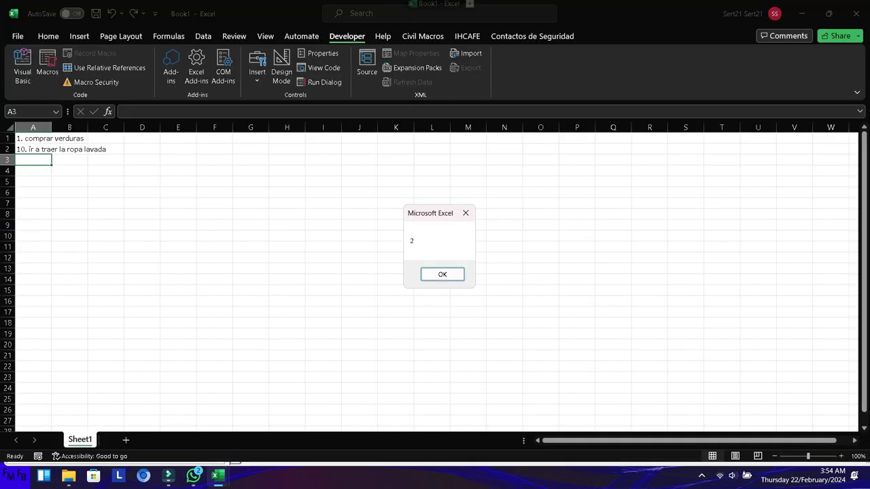
pyautogui.press('Return')
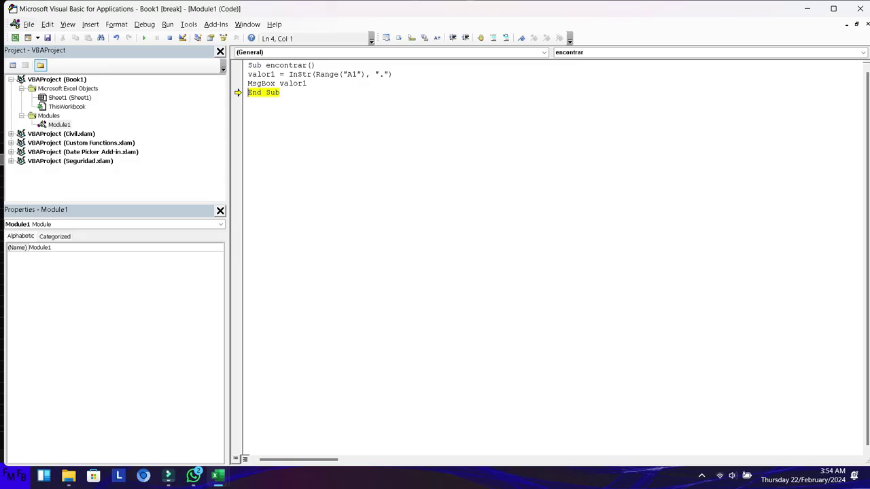
pyautogui.click(701, 476)
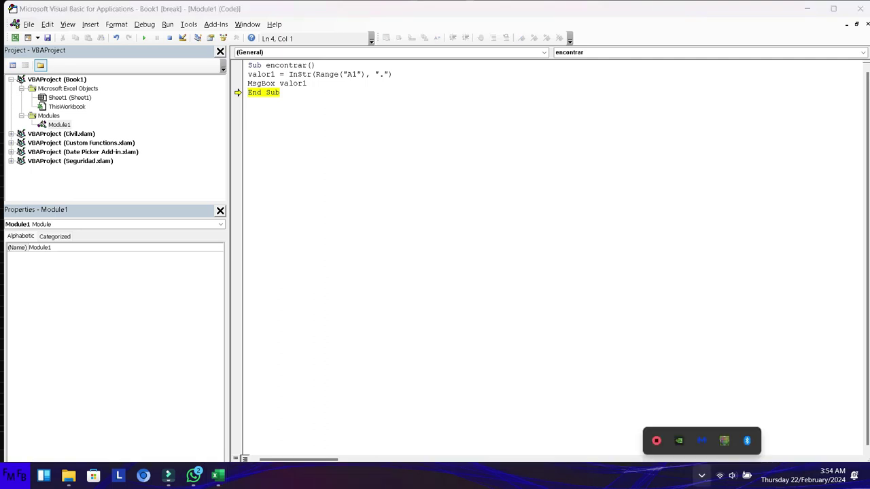